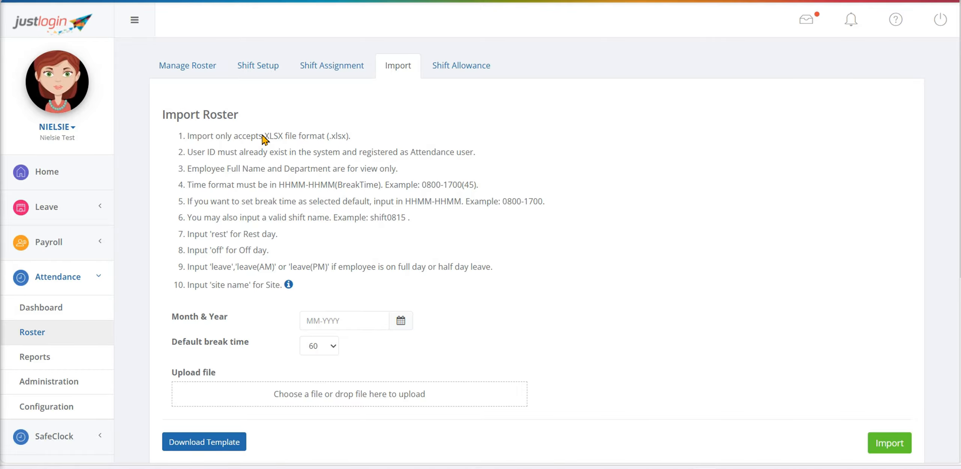
- Review the Import Roster rules, including the accepted XLSX format and the site name entry
left_click_drag(263, 136, 353, 140)
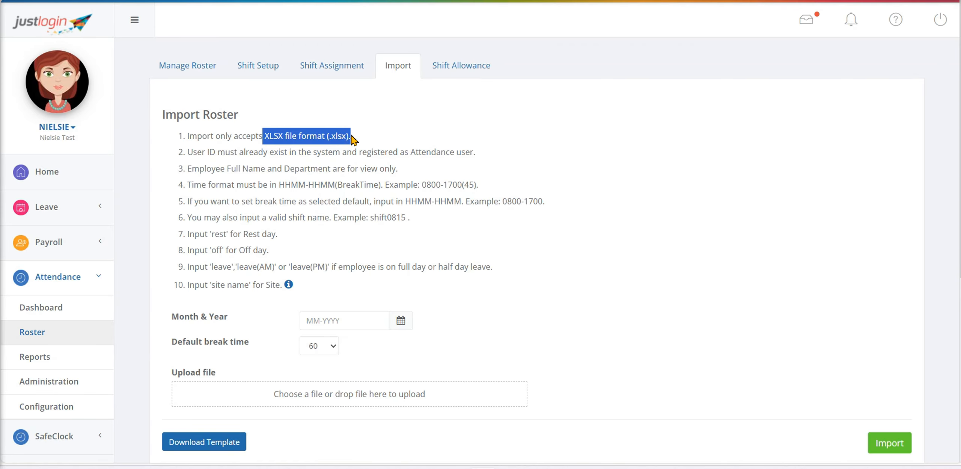
left_click(499, 238)
left_click_drag(183, 136, 321, 293)
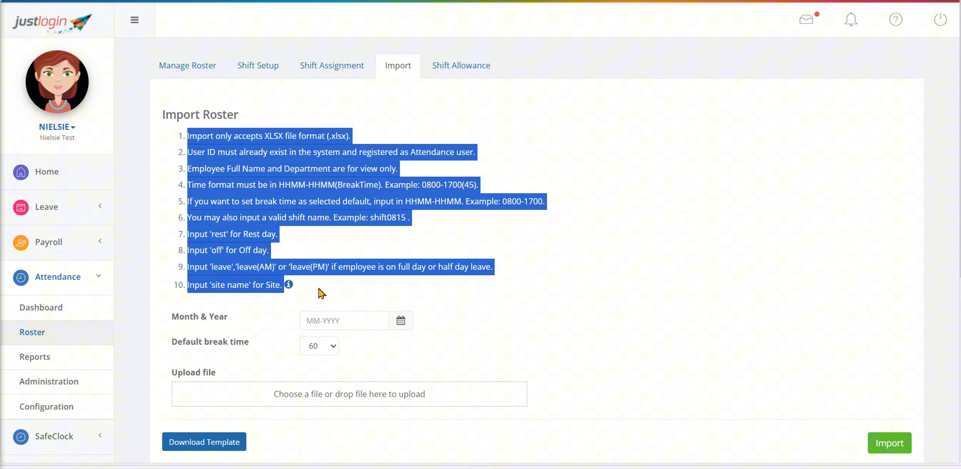
left_click(539, 296)
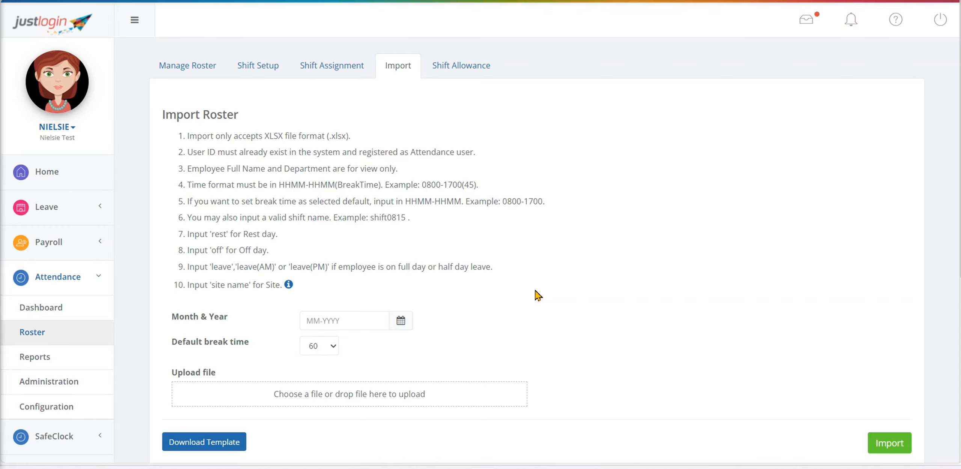
left_click_drag(173, 287, 299, 287)
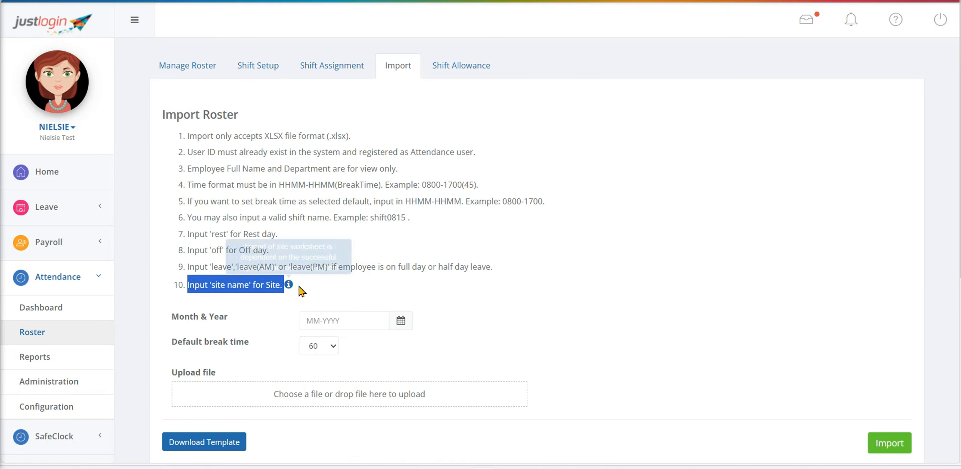
left_click(446, 303)
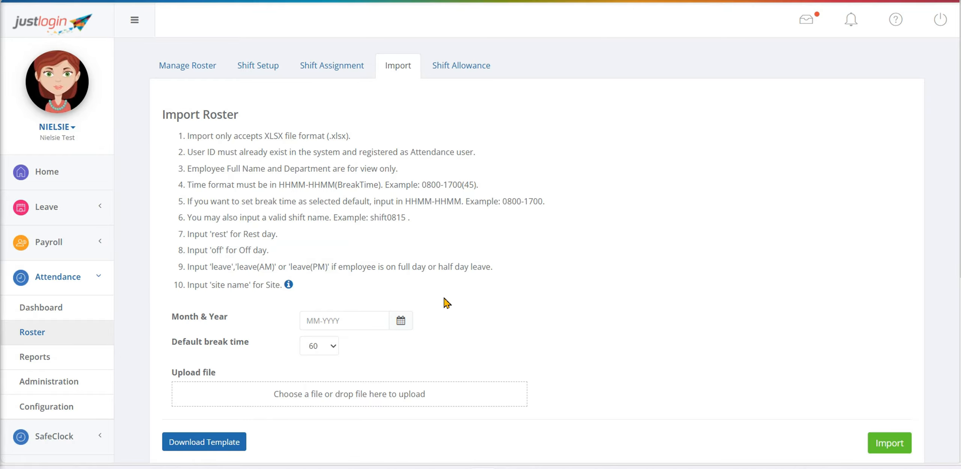
- Set the roster import month to October-2025 with a default break time of 60
left_click(341, 321)
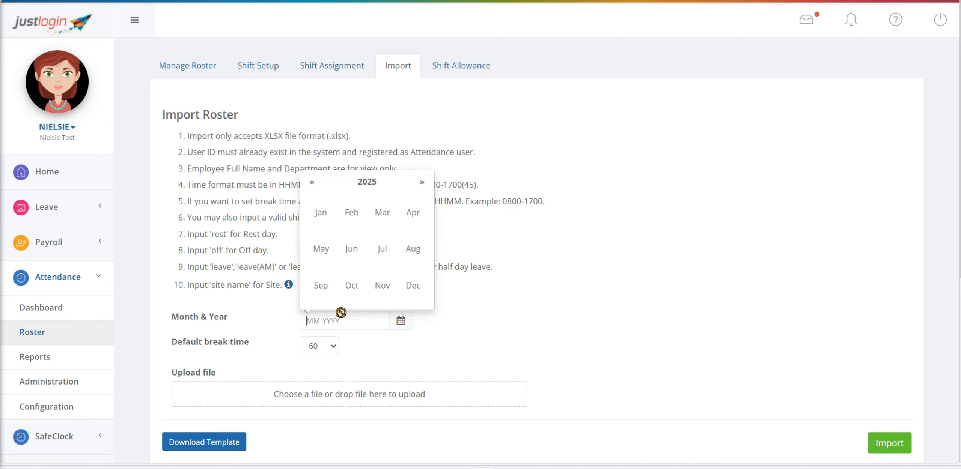
left_click(350, 288)
left_click(326, 354)
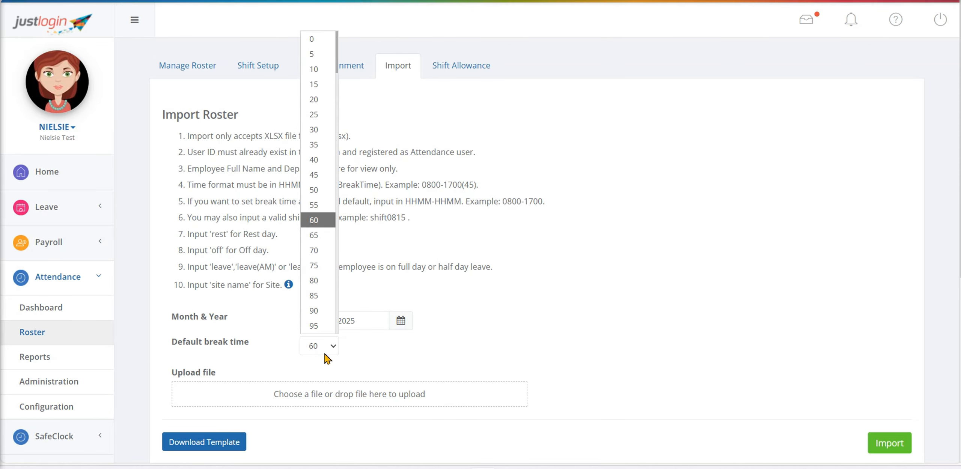
left_click(360, 358)
scroll(360, 358, "down", 3)
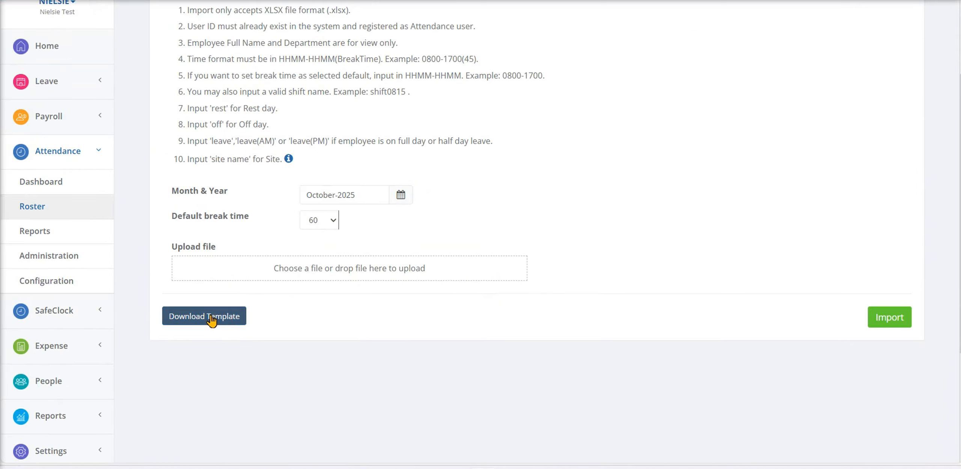
- Download the roster import template and open the downloaded RosterTemplateWithSite workbook in WPS Spreadsheets
left_click(212, 320)
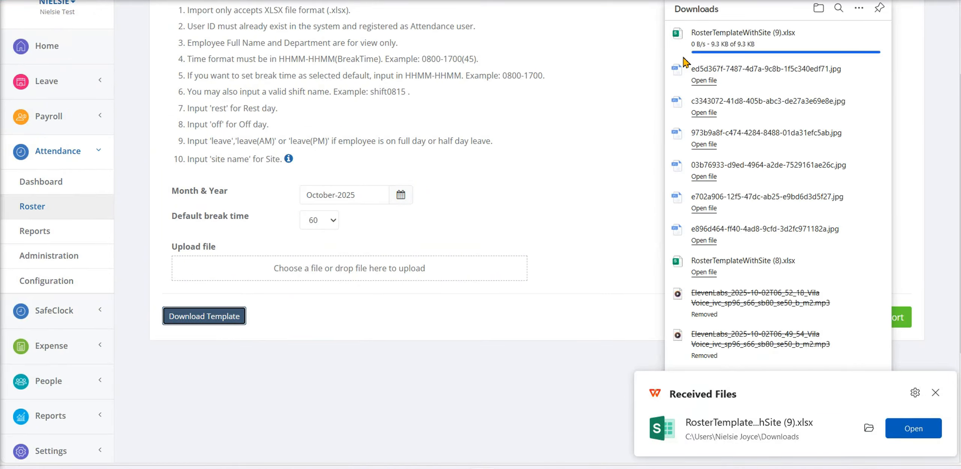
left_click(708, 45)
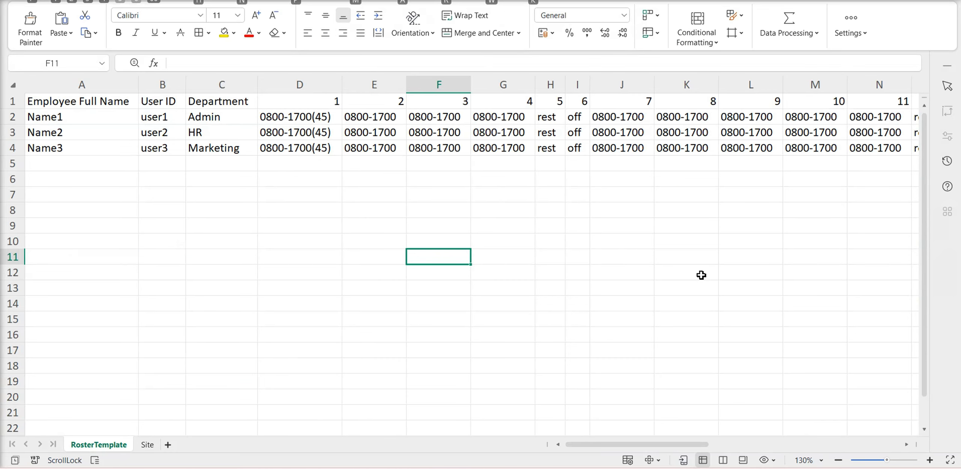
left_click(723, 278)
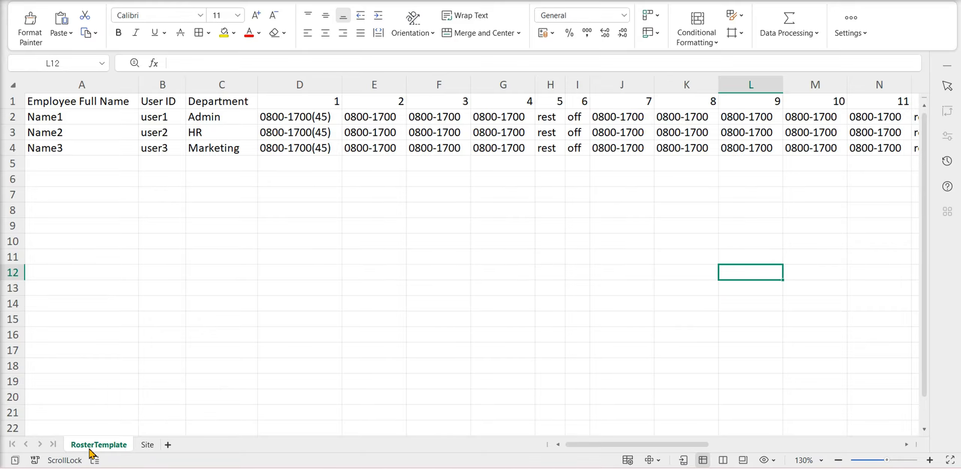
- Examine the Site sheet, then the name, user ID, department and day columns of the RosterTemplate sheet
left_click(146, 445)
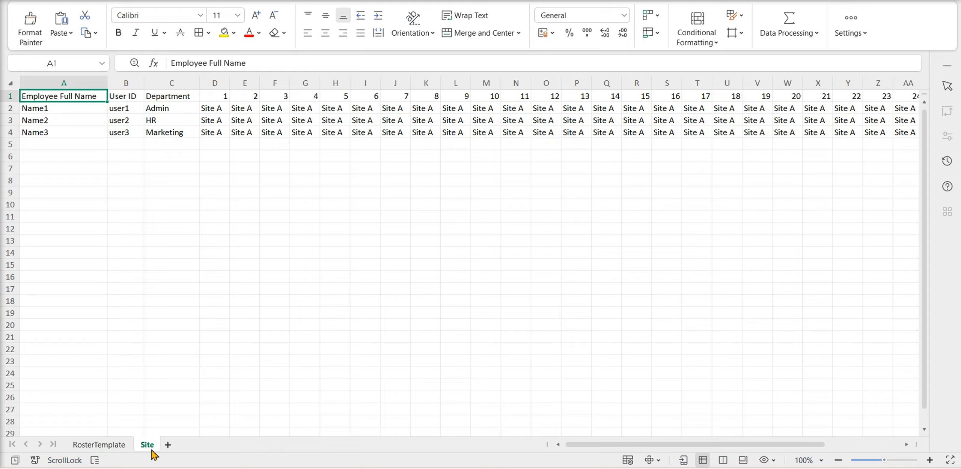
left_click(101, 446)
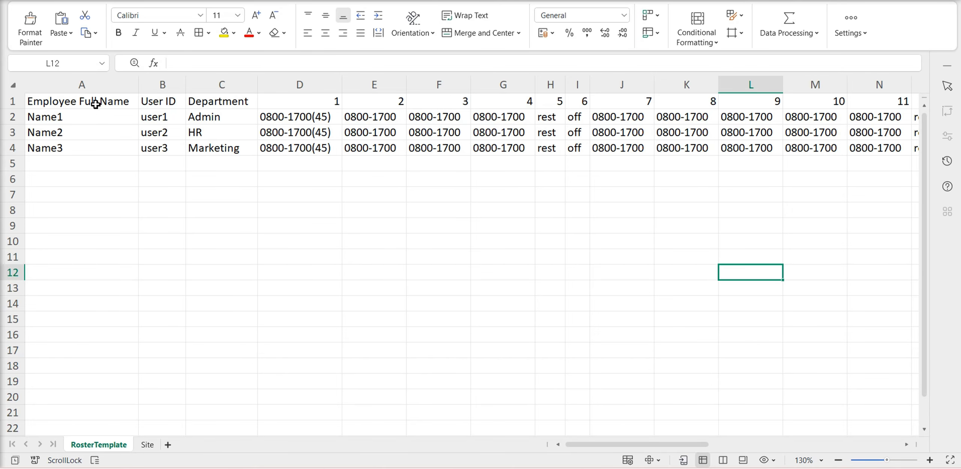
left_click(103, 81)
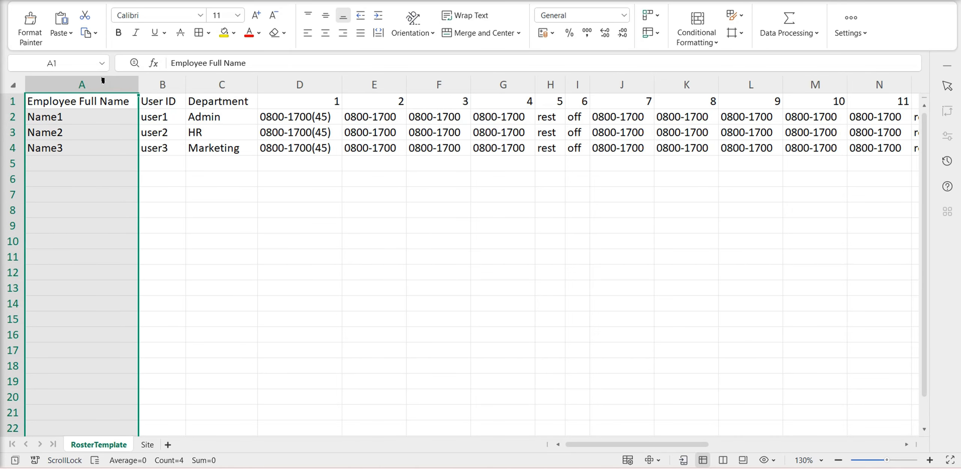
left_click(163, 85)
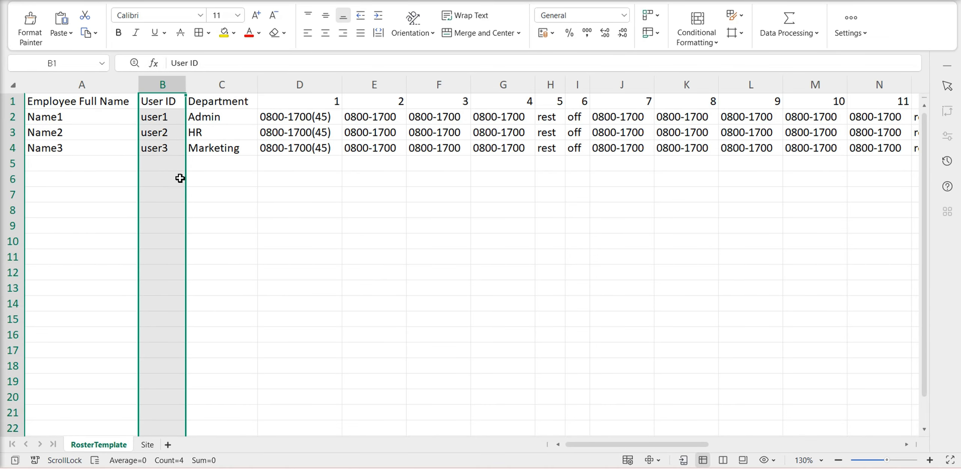
left_click(231, 84)
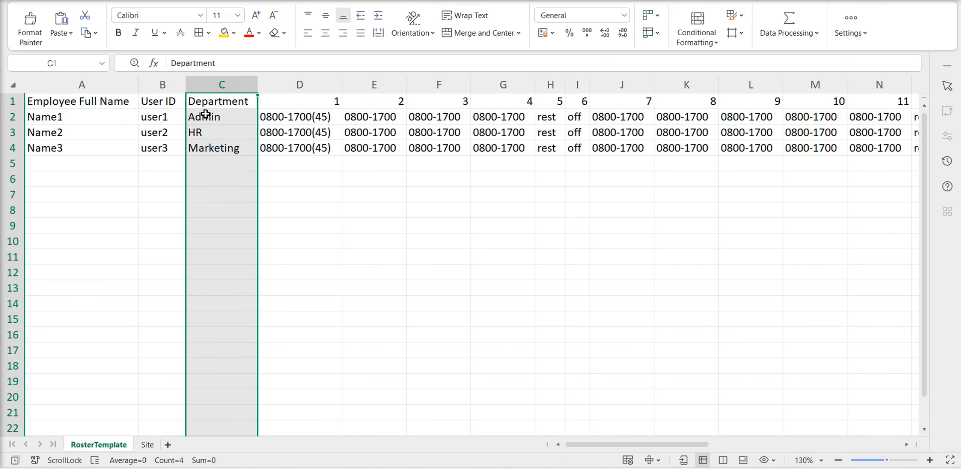
left_click_drag(282, 88, 879, 131)
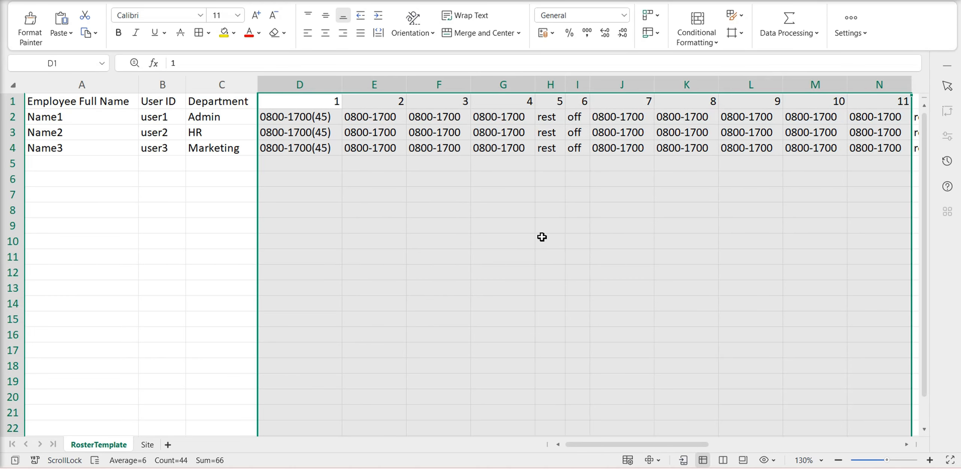
left_click(436, 222)
- Highlight the 0800-1700 shift in E2 and the day numbers in D1:E1 with yellow fill
left_click(382, 118)
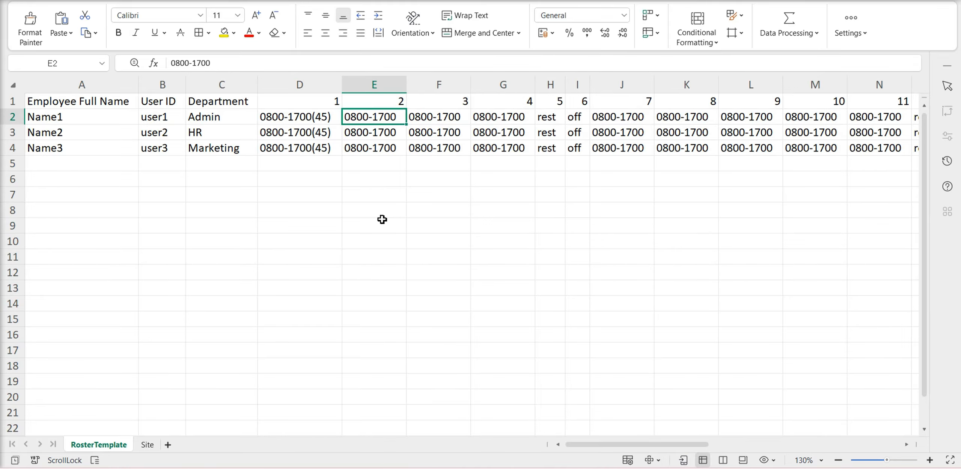
left_click(224, 33)
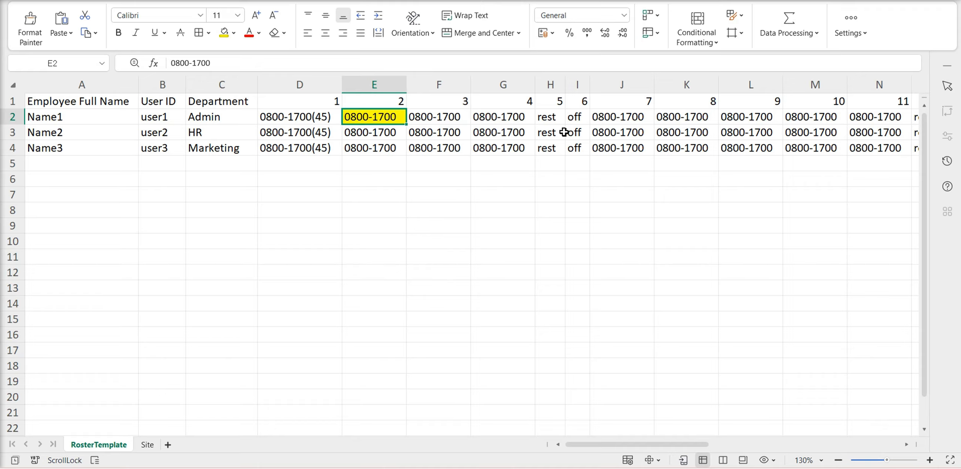
left_click(328, 108)
left_click_drag(327, 108, 347, 98)
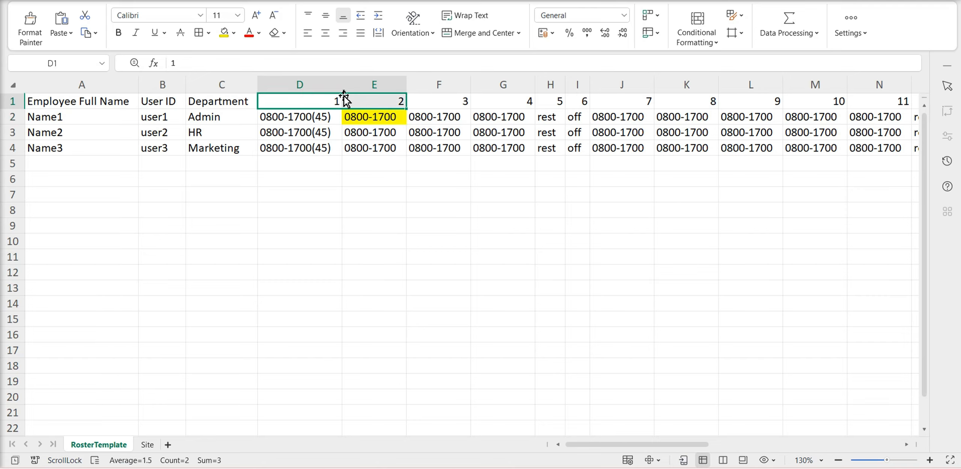
left_click(224, 33)
left_click(408, 197)
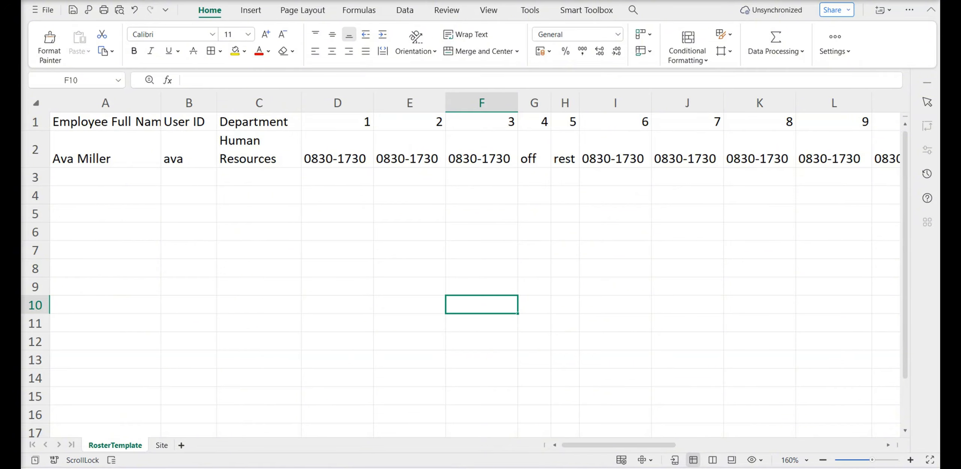
- In the completed roster, fill the employee's details in A2:C2 and the day 1 shift in D2 with yellow
left_click_drag(129, 146, 266, 163)
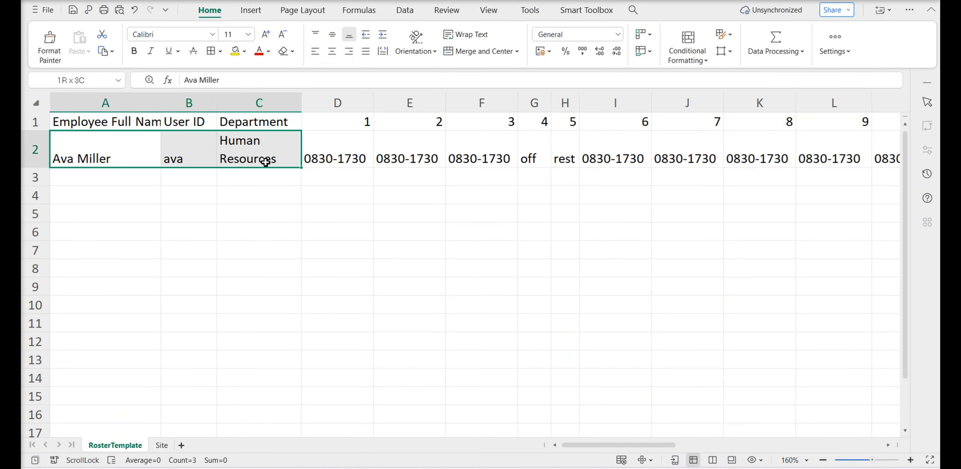
left_click(236, 53)
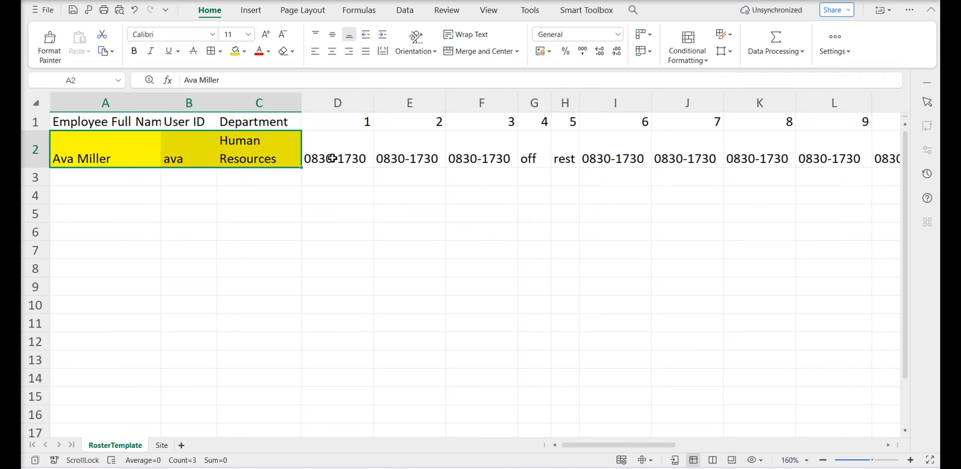
left_click(343, 159)
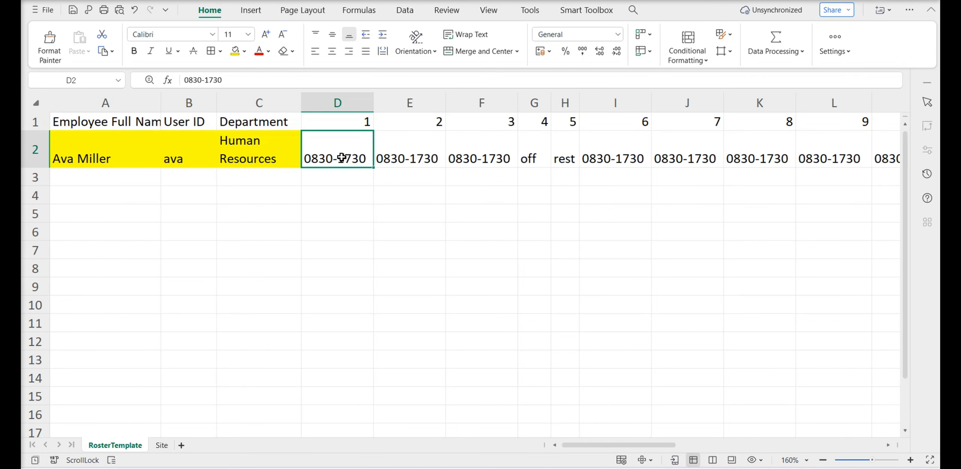
left_click(235, 52)
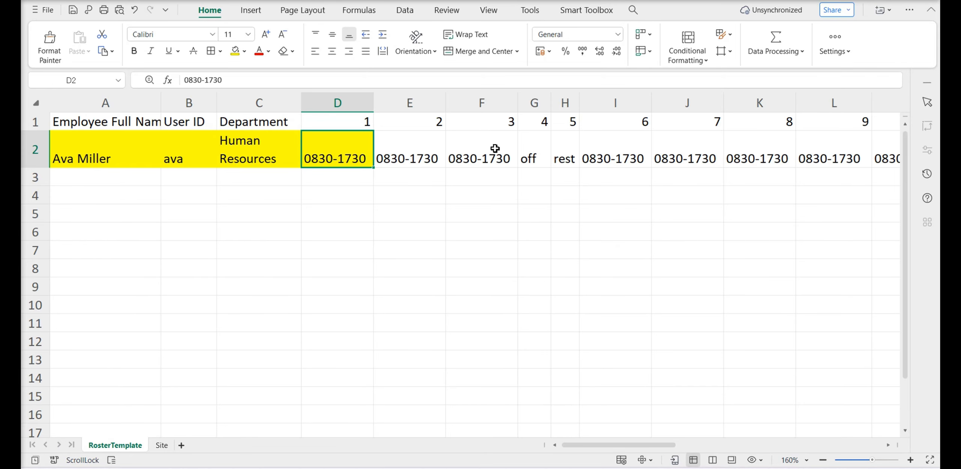
- Apply the same yellow fill to the day 4 off entry and the day 5 rest entry
left_click(543, 157)
key("F4")
left_click(571, 151)
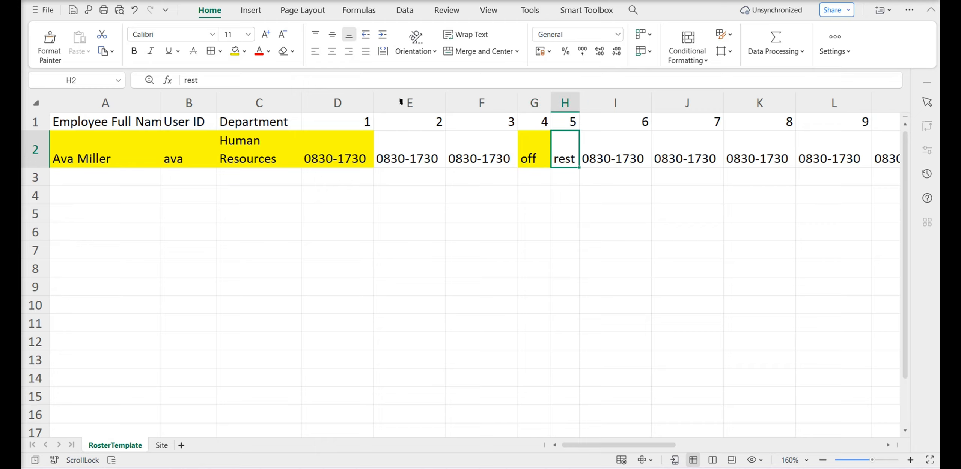
key("F4")
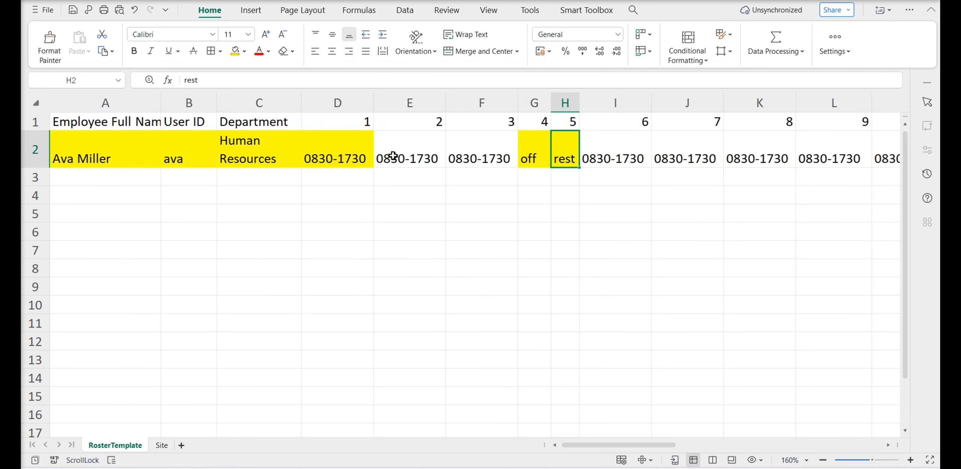
left_click(472, 212)
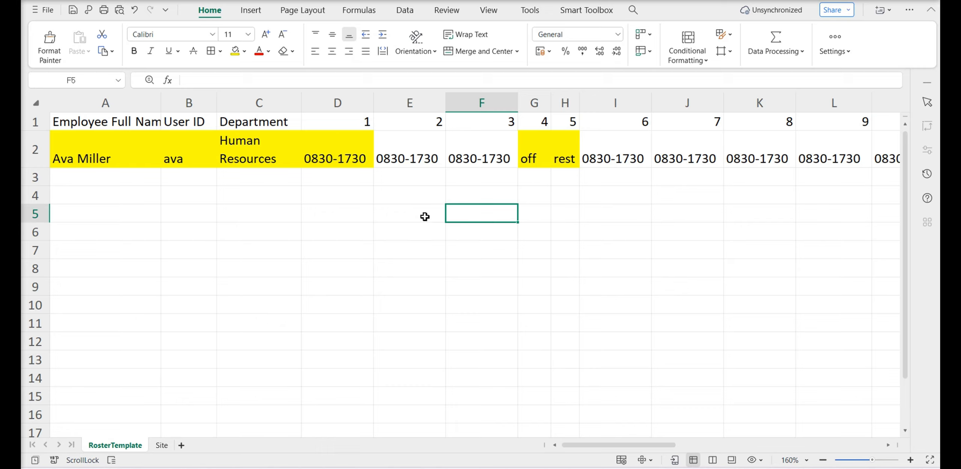
left_click(426, 216)
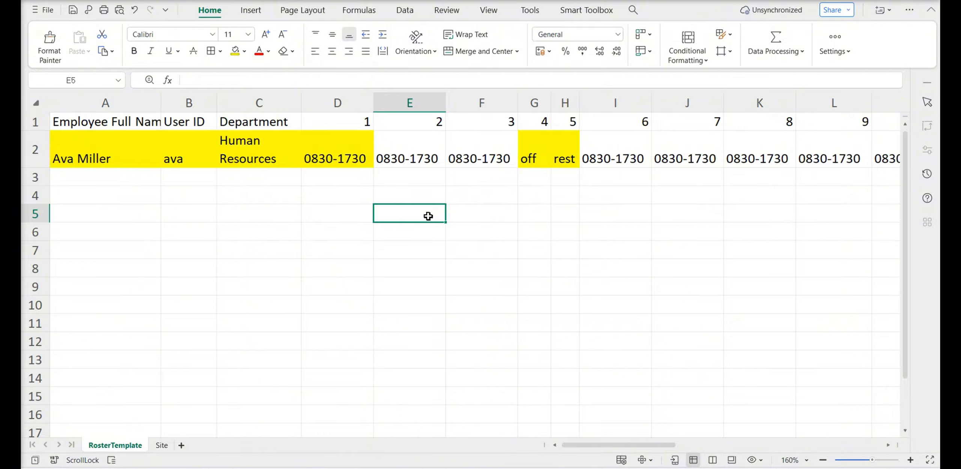
- On the Site sheet, fill the employee's details in A2:C2 and the day numbers from D1 onward with yellow
left_click(162, 445)
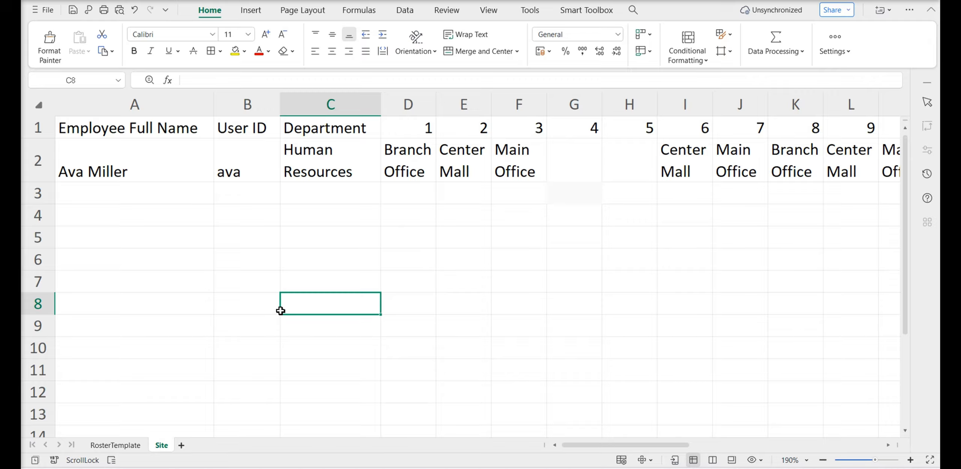
left_click(147, 164)
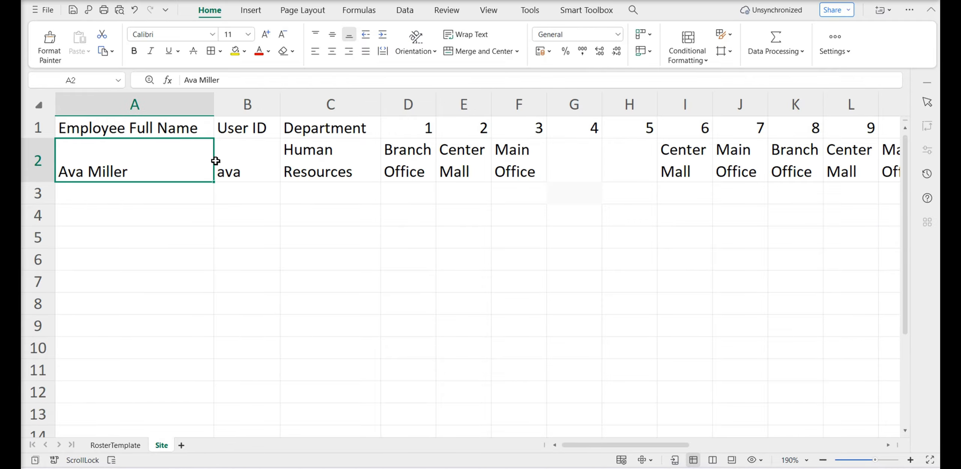
left_click_drag(215, 161, 328, 175)
left_click(235, 51)
left_click(325, 225)
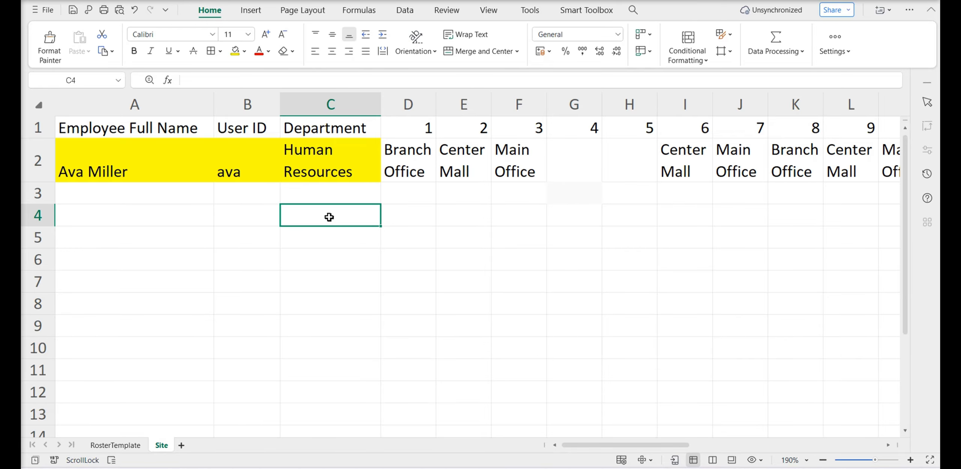
left_click_drag(406, 127, 897, 130)
left_click(235, 52)
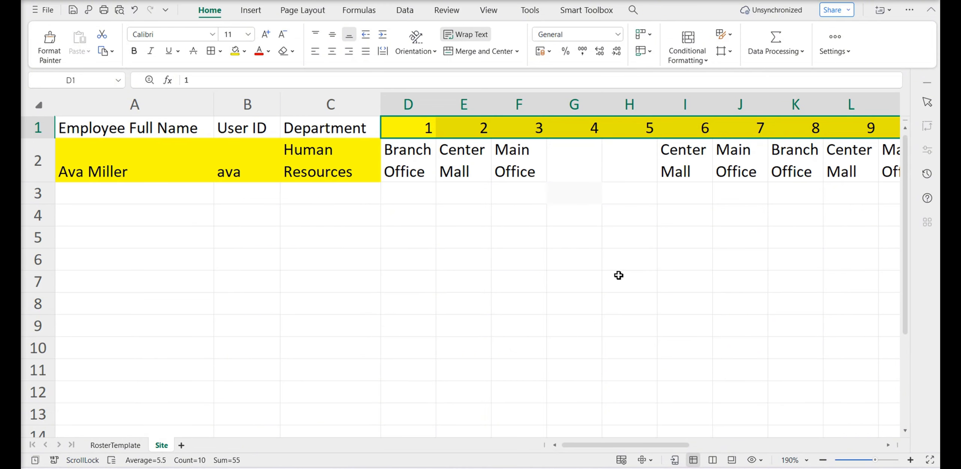
- Compare the site names in D2:L2 with the active sites in JustLogin's Site Setup, and return to the workbook
left_click(408, 165)
left_click_drag(493, 164, 841, 169)
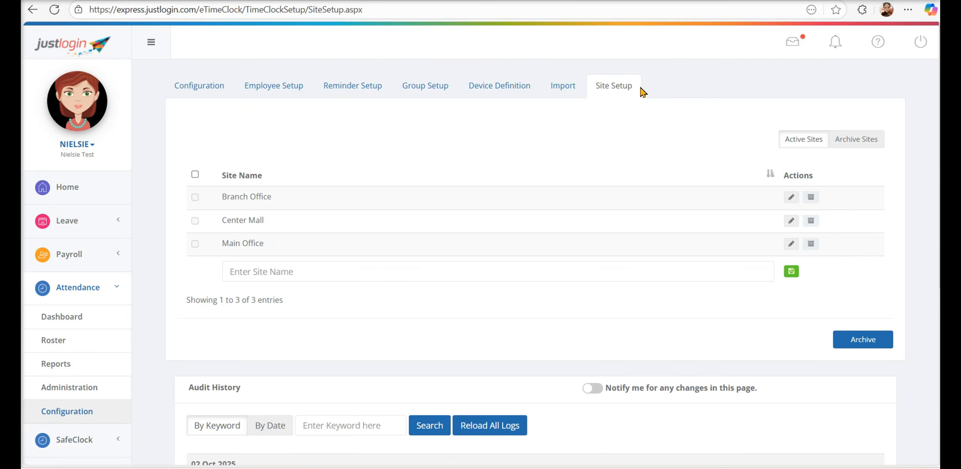
left_click_drag(216, 176, 285, 255)
left_click(343, 157)
left_click(586, 468)
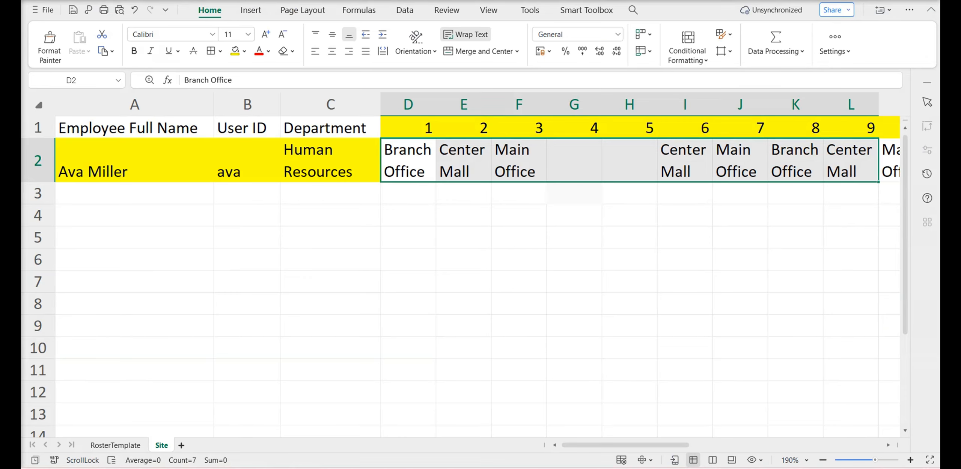
left_click(544, 349)
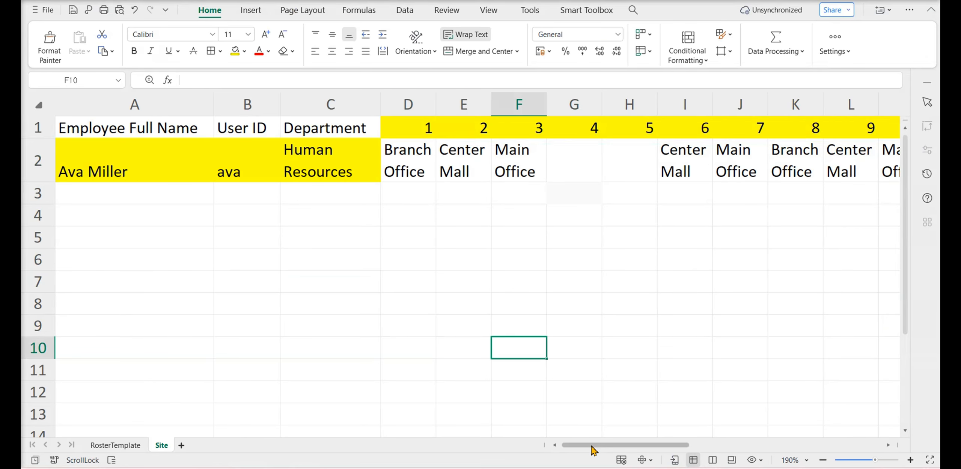
left_click_drag(591, 446, 606, 447)
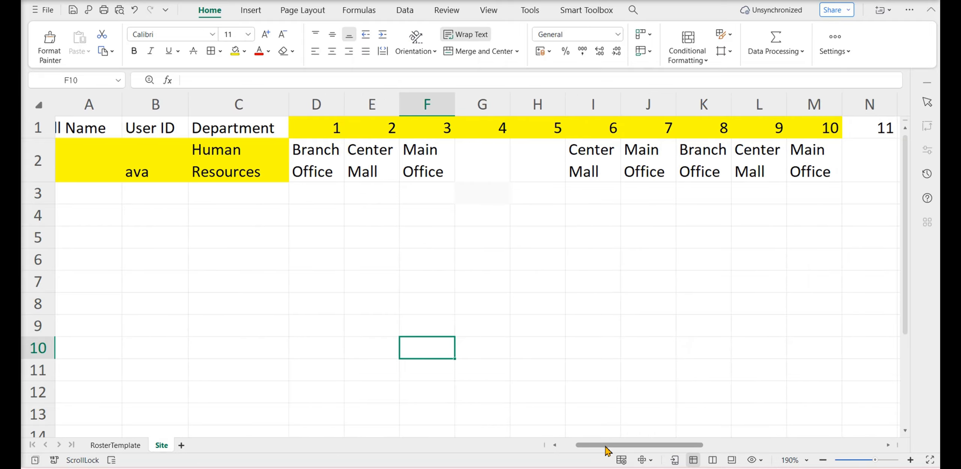
left_click_drag(606, 449, 591, 446)
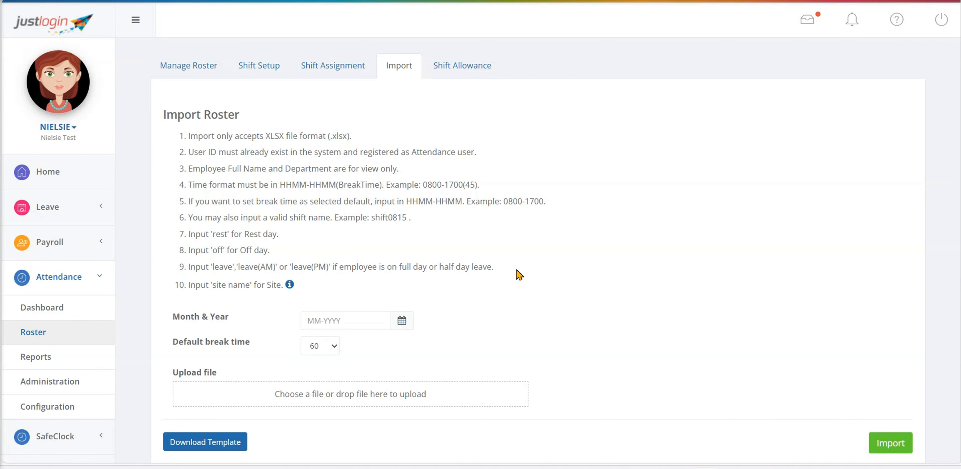
- On the Import Roster page, set the month to October-2025 and upload the file RosterTemplateWithSite (8) - Copy
left_click(350, 319)
left_click(347, 292)
left_click(336, 398)
left_click(336, 112)
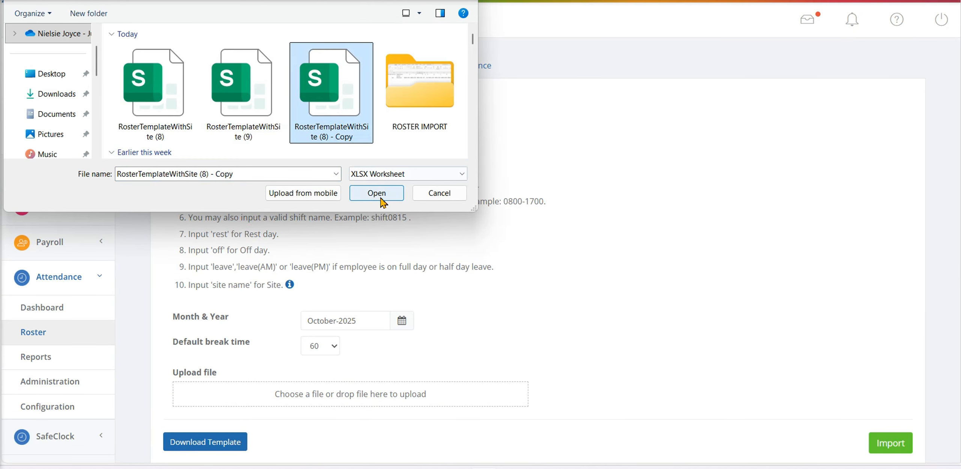
left_click(377, 193)
scroll(867, 409, "down", 5)
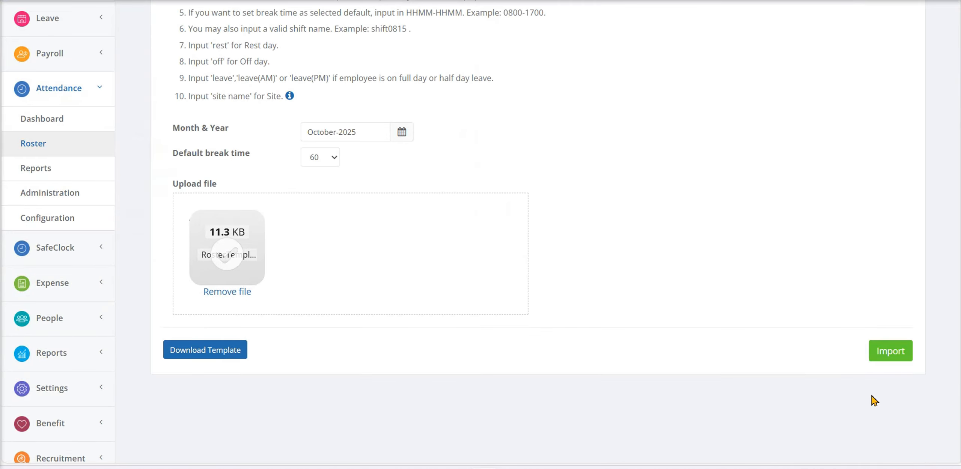
- Import the uploaded roster file and get the error file to review its highlighted cells
left_click(899, 353)
left_click(500, 206)
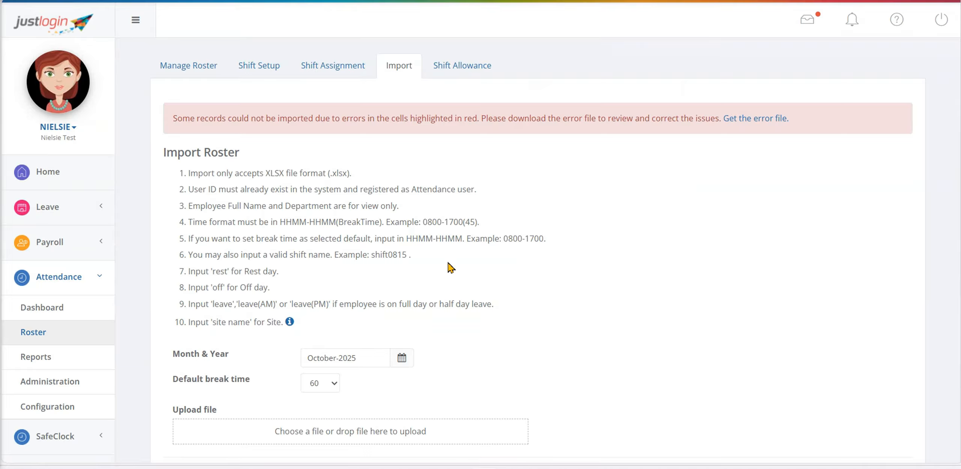
left_click(756, 119)
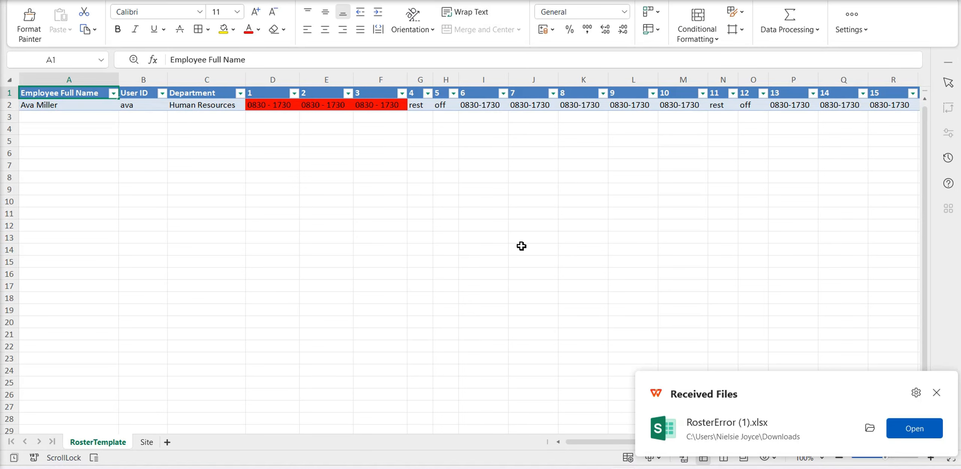
- Upload the corrected roster workbook for October-2025 and import it
scroll(424, 319, "down", 5)
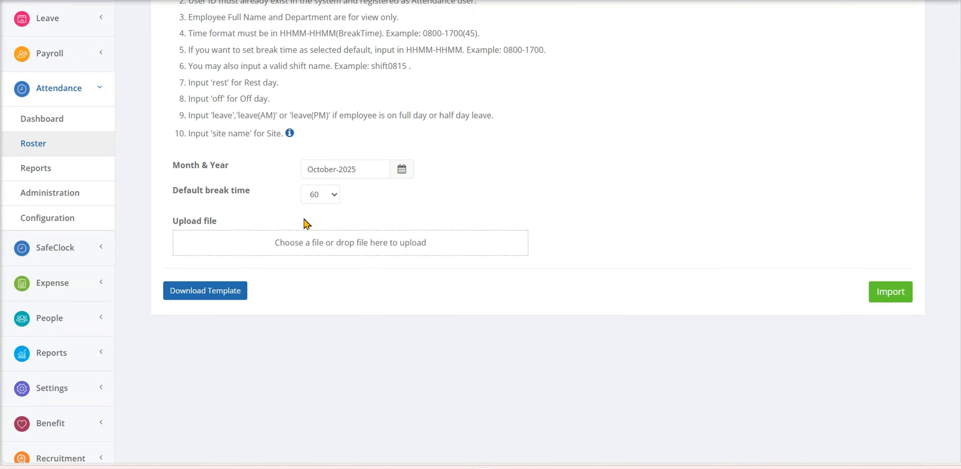
left_click(308, 235)
left_click(161, 114)
left_click(376, 192)
left_click(889, 389)
left_click(525, 202)
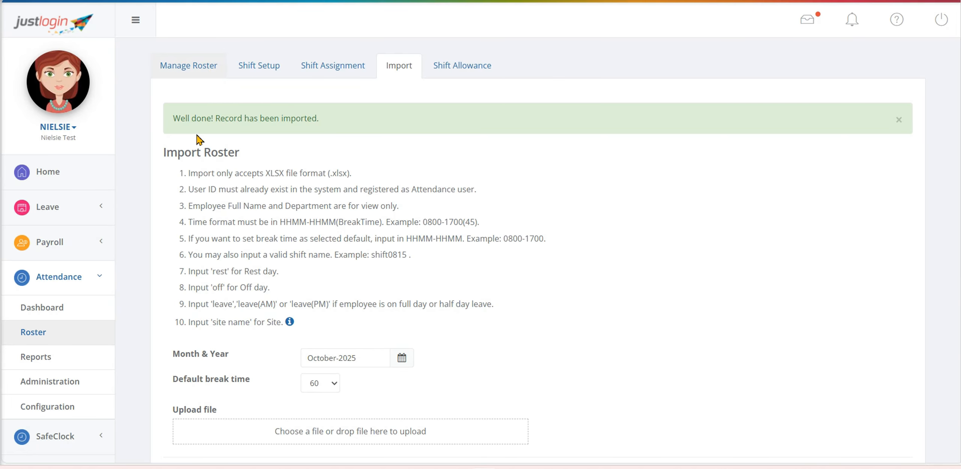
- In Manage Roster, find the imported employee and open their 8 October shift for editing to check its site, start time and end time
left_click(192, 70)
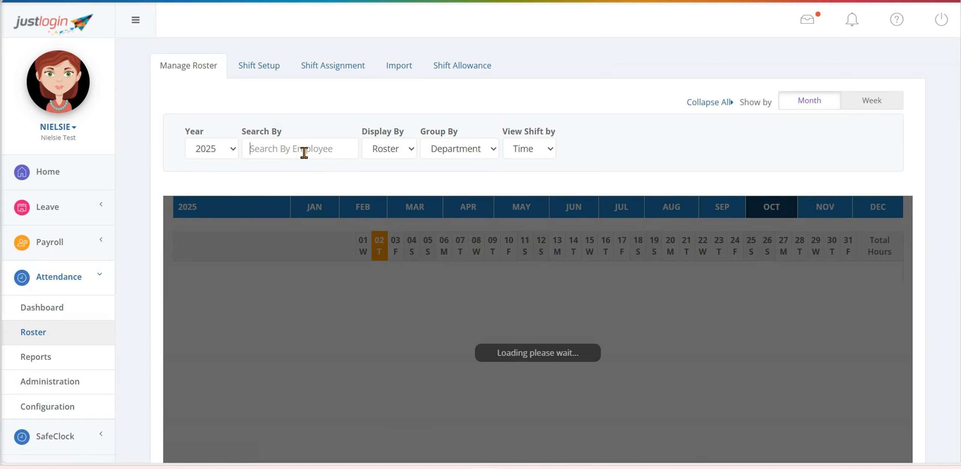
type("ava")
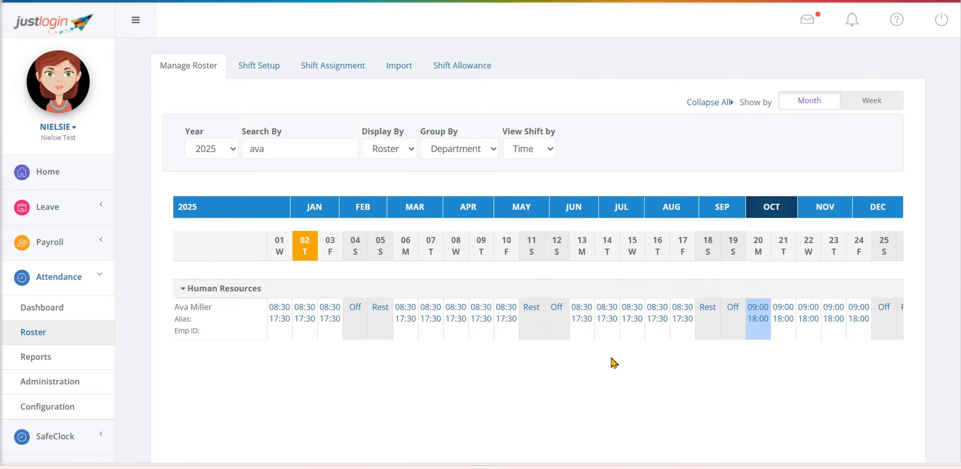
right_click(457, 317)
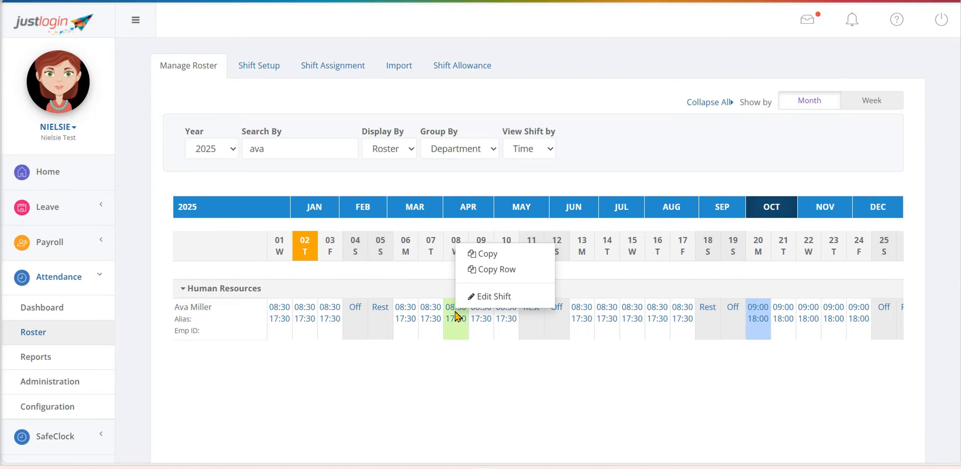
left_click(493, 299)
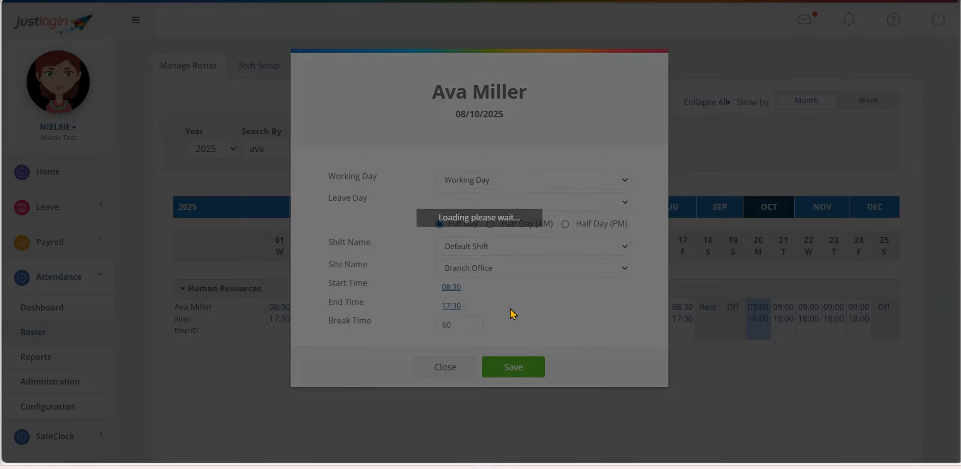
left_click_drag(327, 264, 379, 312)
left_click(485, 311)
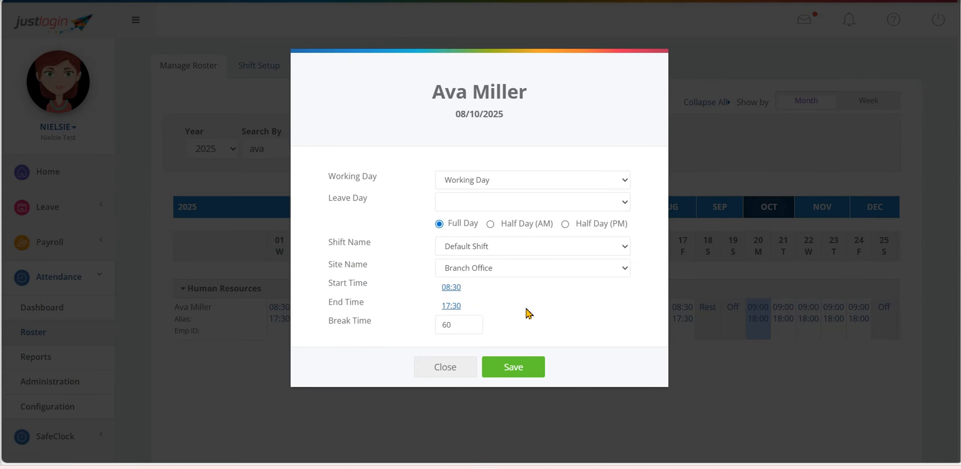